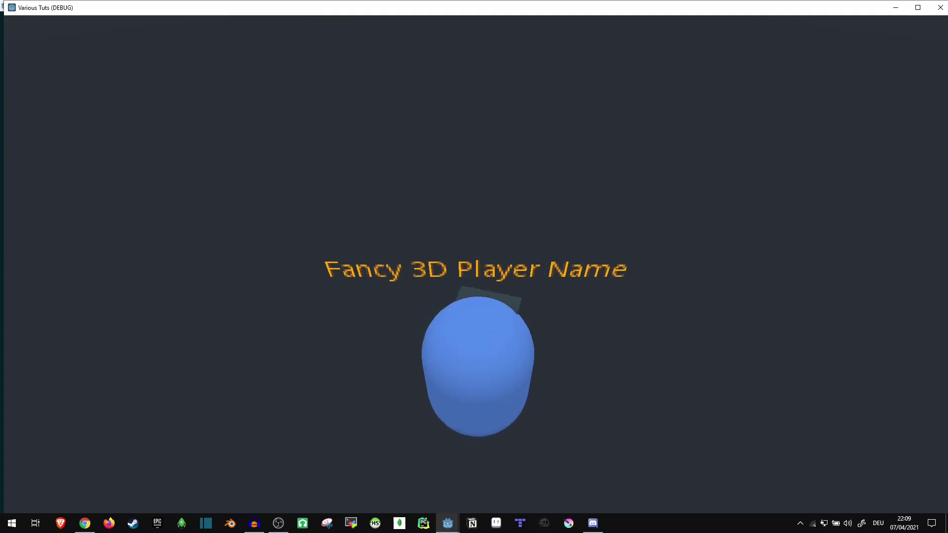
Stop the running game and delete the Label3D node with its children from the test scene.
key("Escape")
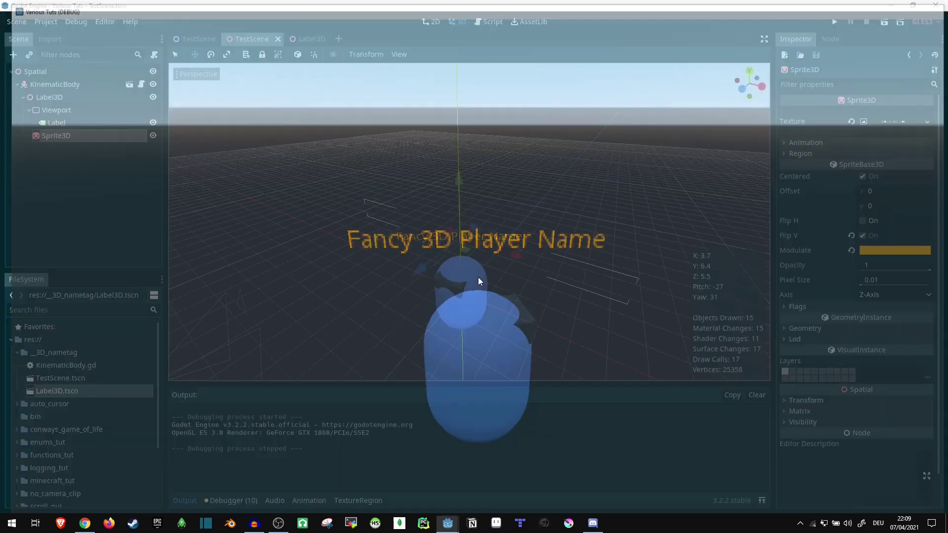
left_click(54, 98)
key("Delete")
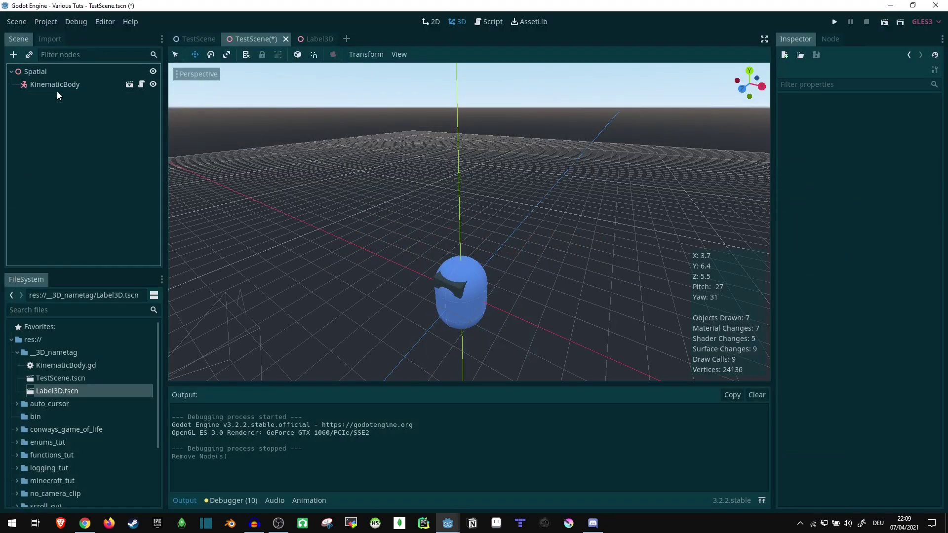
Add a Spatial node as a child of the KinematicBody.
left_click(43, 85)
right_click(44, 85)
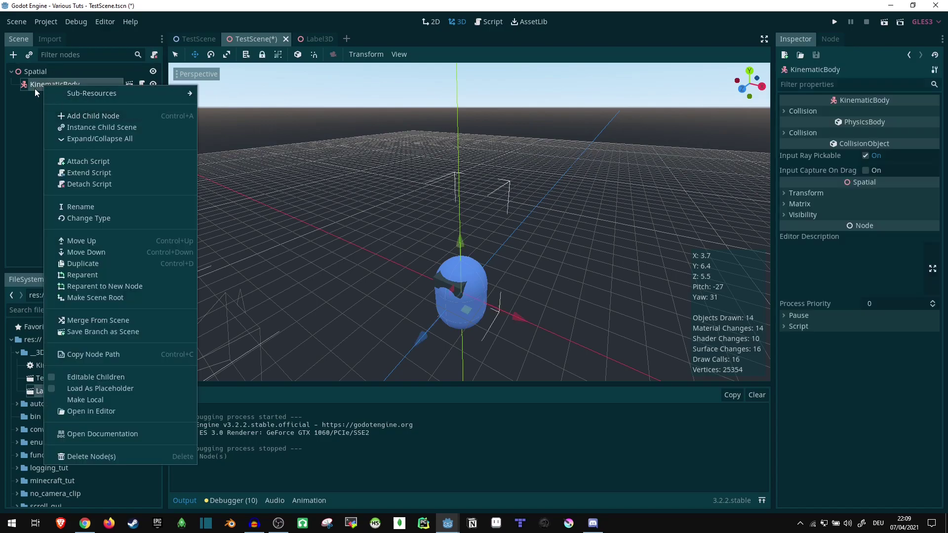
left_click(92, 116)
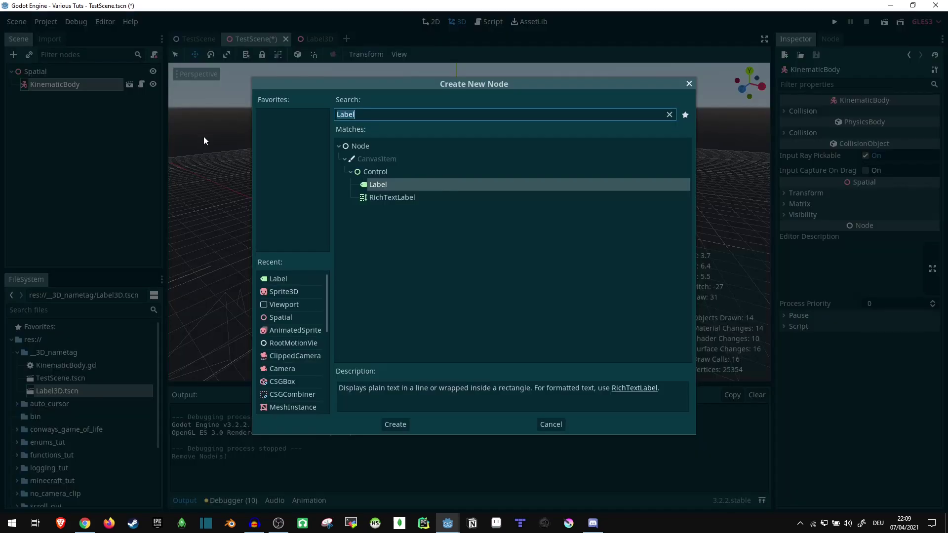
key("BackSpace")
type("Spat")
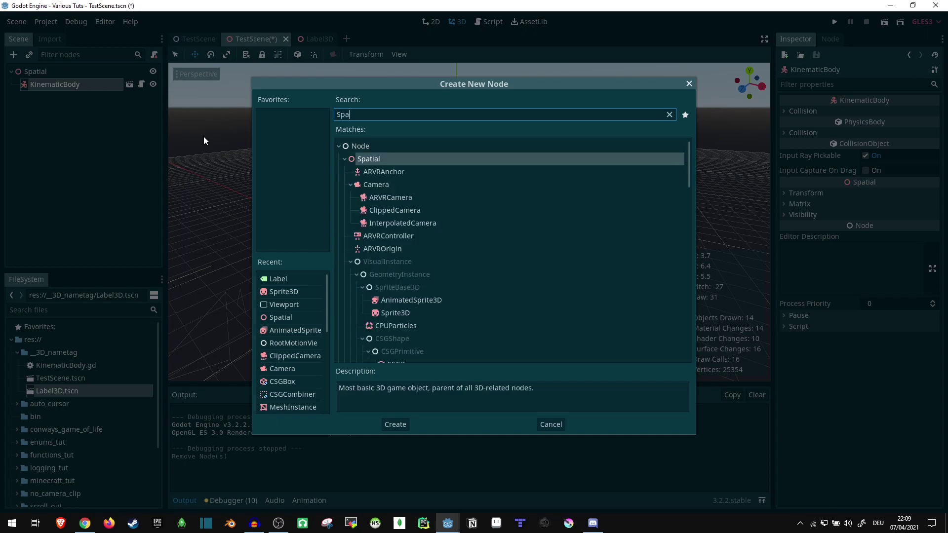
key("Return")
Add a Viewport node as a child of the new Spatial under KinematicBody.
right_click(99, 97)
left_click(113, 110)
type("Vie")
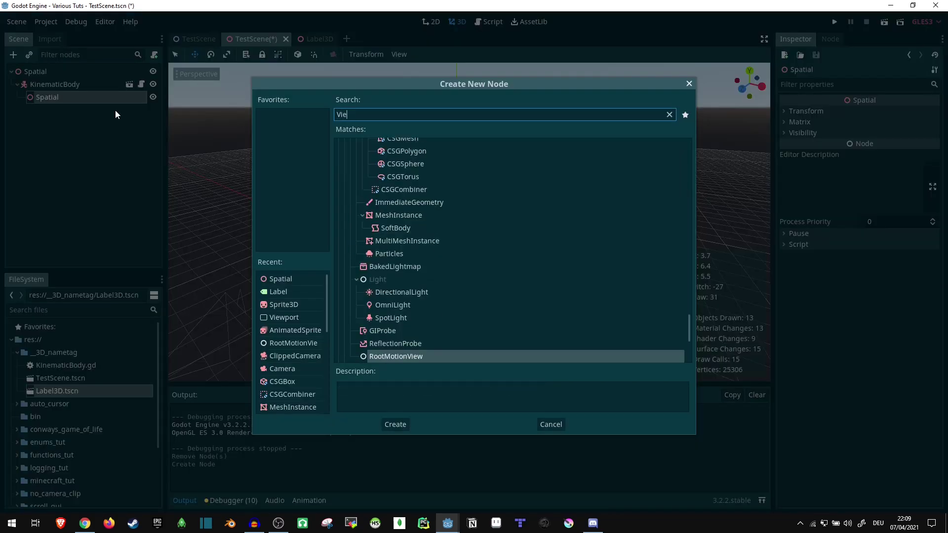
type("wp")
key("Return")
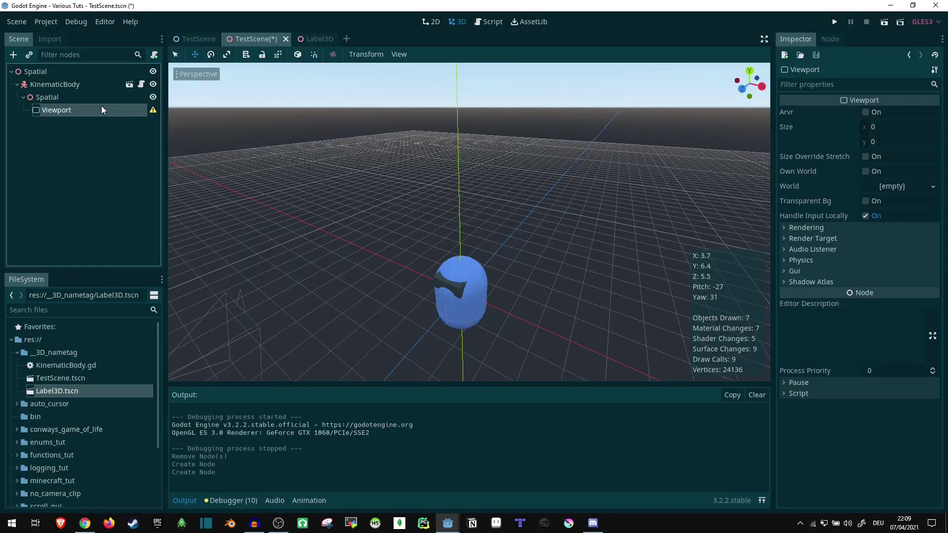
Add a Sprite3D node under the same Spatial, as a sibling of the Viewport.
right_click(75, 99)
left_click(98, 108)
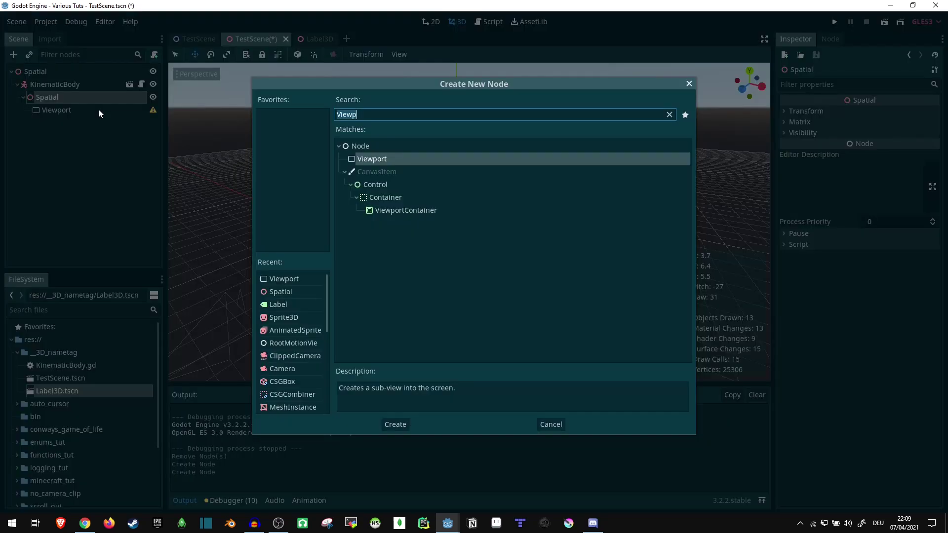
type("Sprite3")
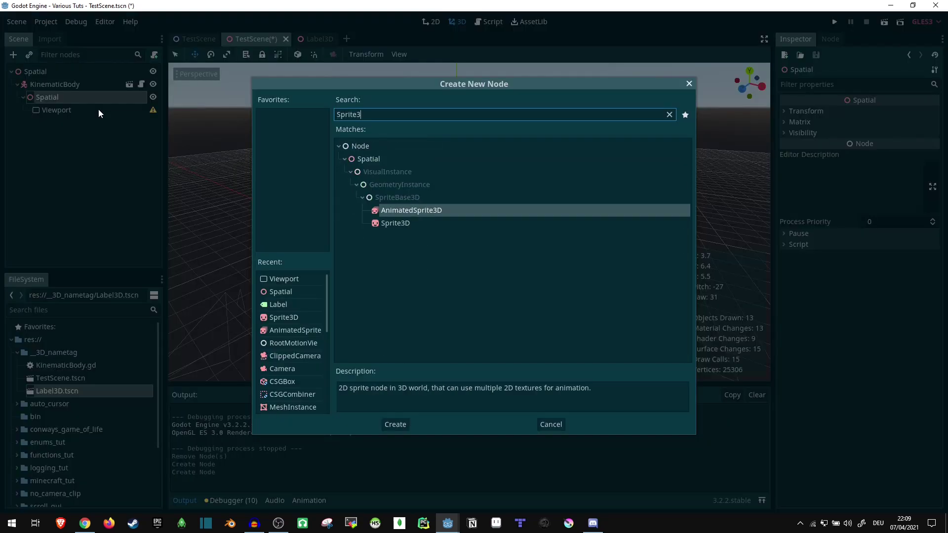
type("D")
key("Return")
Add a Label node as a child of the Viewport.
left_click(55, 110)
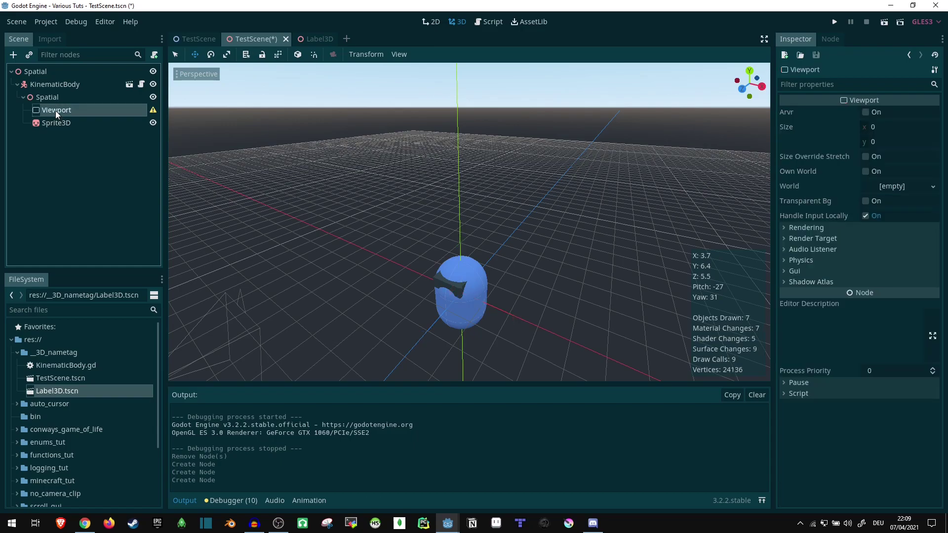
left_click(66, 123)
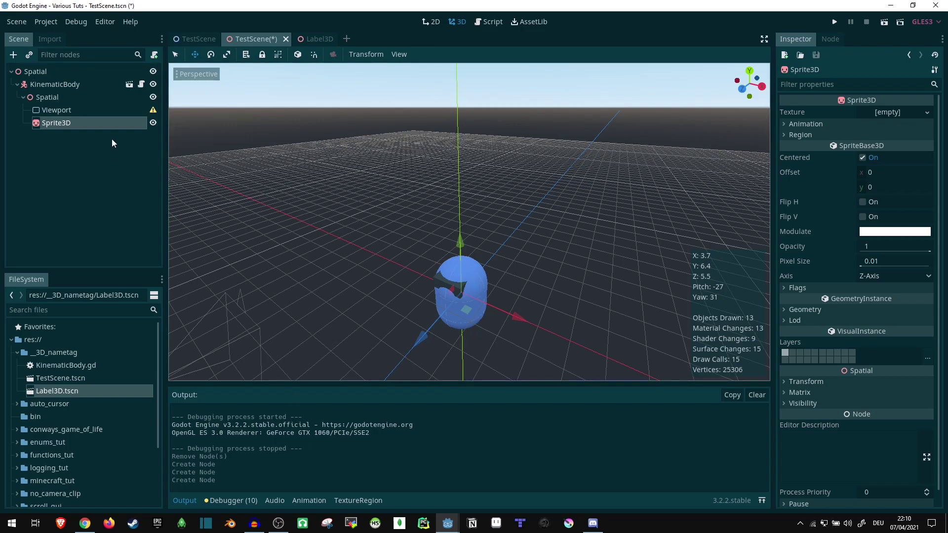
left_click(83, 109)
key("ctrl+a")
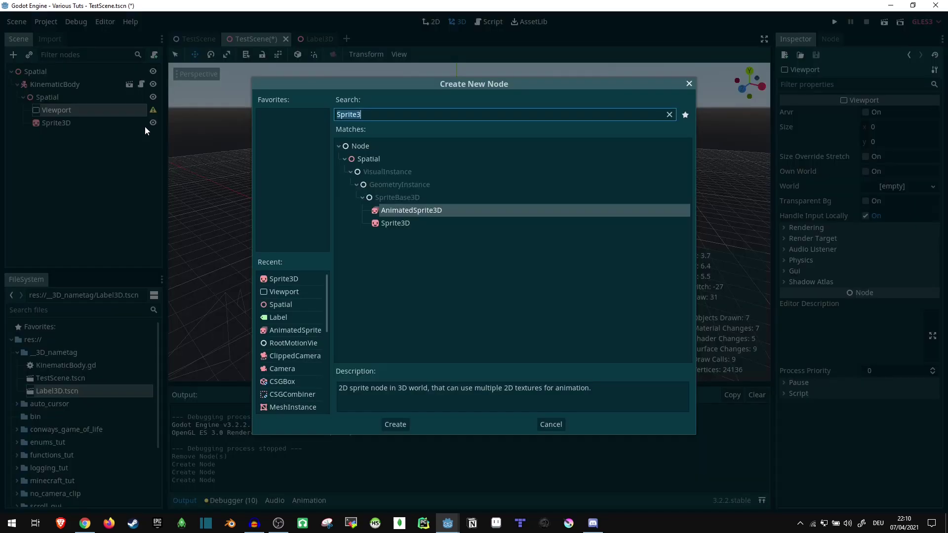
key("BackSpace")
type("Label")
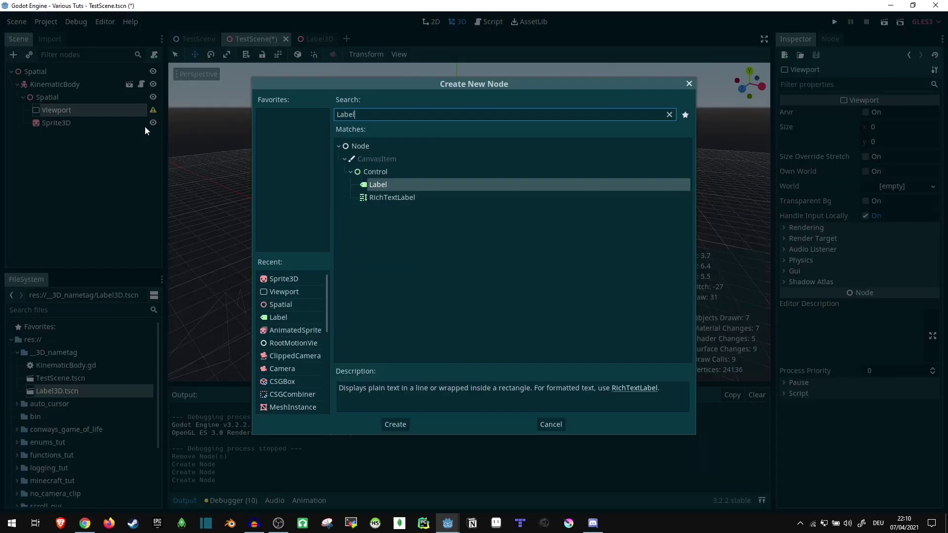
key("Return")
Set the Label's text to "Some Text" and save the scene.
left_click(801, 138)
type("Som")
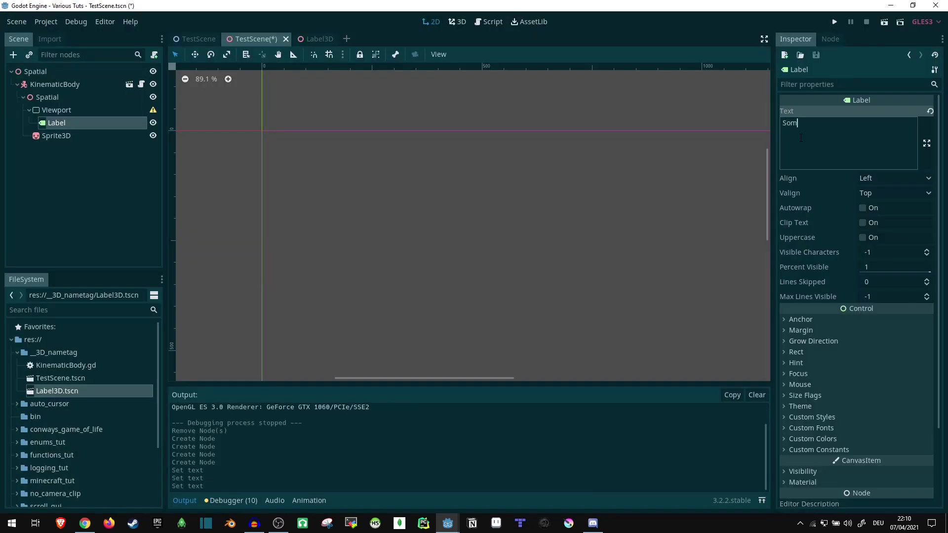
type("e Text")
key("ctrl+s")
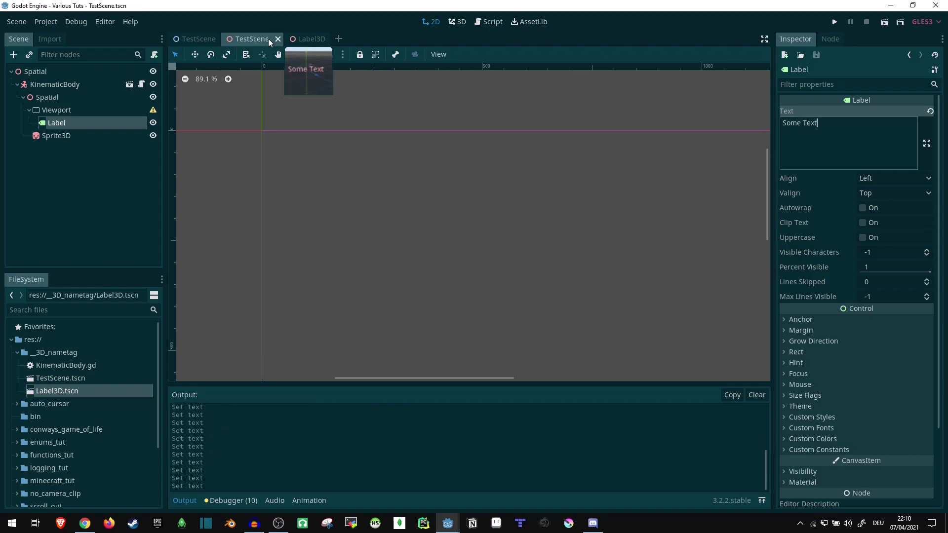
Move the Spatial that holds the Viewport and Sprite3D straight up along the Y axis, above the player capsule's head.
left_click(95, 110)
left_click(73, 99)
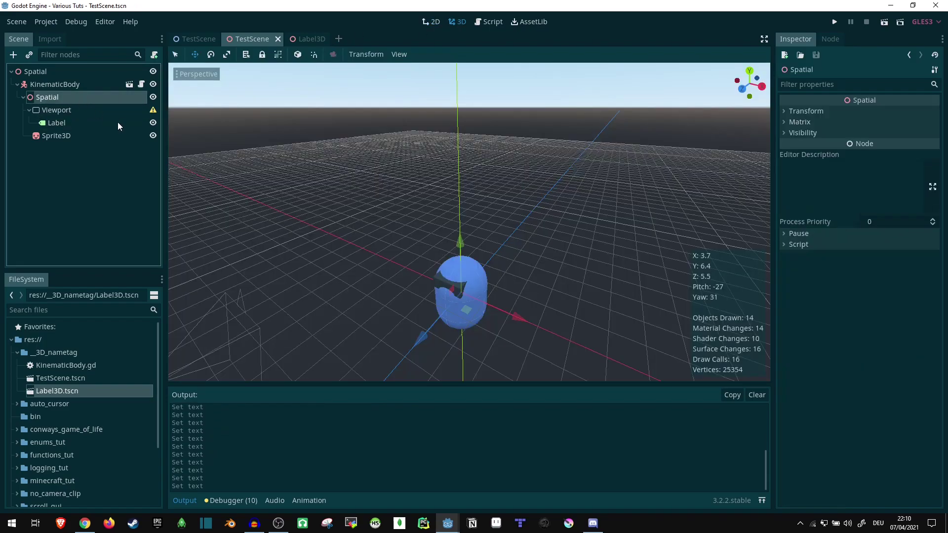
scroll(328, 190, "up", 3)
left_click_drag(459, 256, 460, 159)
mouse_move(476, 184)
right_mouse_down()
mouse_move(484, 207)
mouse_move(490, 188)
right_mouse_up()
key("w")
key("a")
middle_click_drag(446, 193, 397, 148)
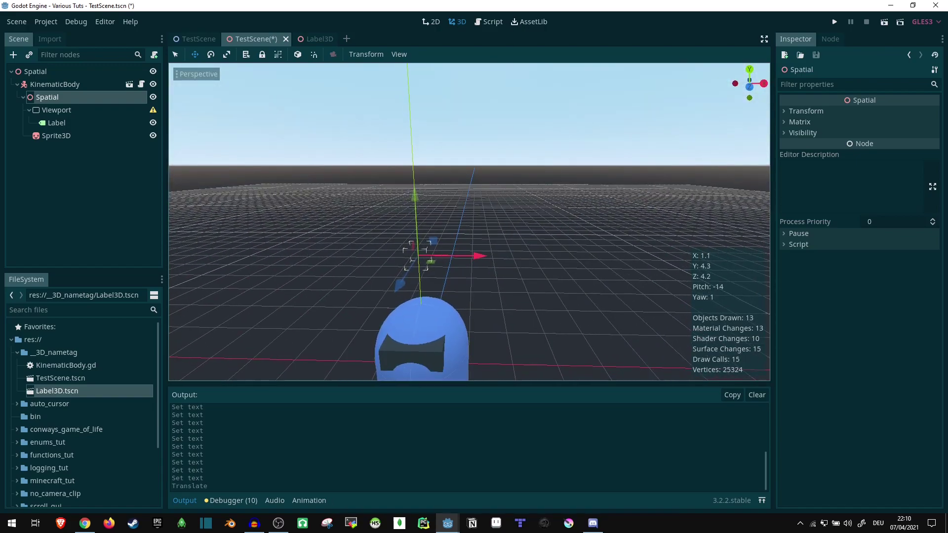
Set the Viewport's size to 300 by 25 and save the scene.
left_click(57, 109)
left_click(880, 127)
type("300")
key("Tab")
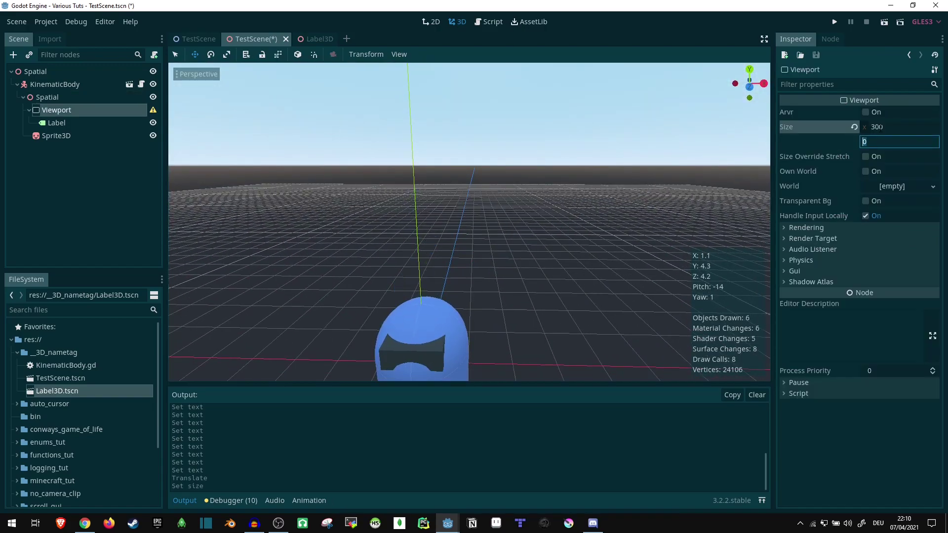
type("25")
key("Return")
key("ctrl+s")
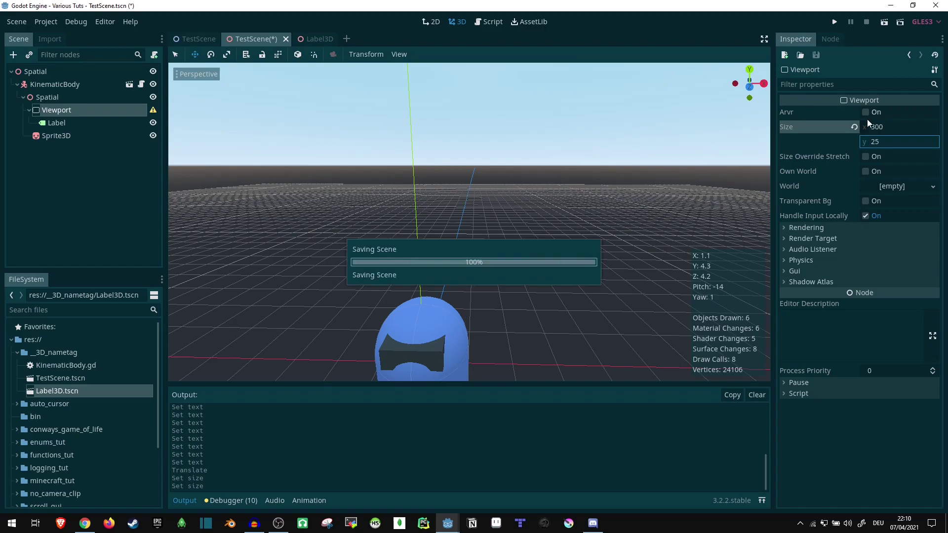
Give the Sprite3D a new ViewportTexture that uses the Viewport node as its source.
mouse_move(536, 259)
middle_mouse_down()
mouse_move(543, 343)
mouse_move(547, 266)
middle_mouse_up()
key("s")
key("a")
right_click_drag(551, 220, 552, 220)
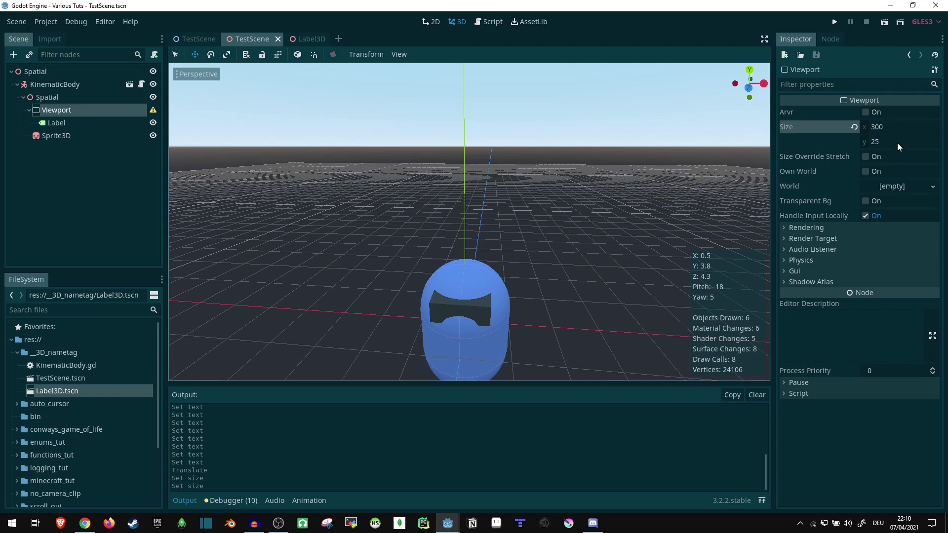
left_click(60, 135)
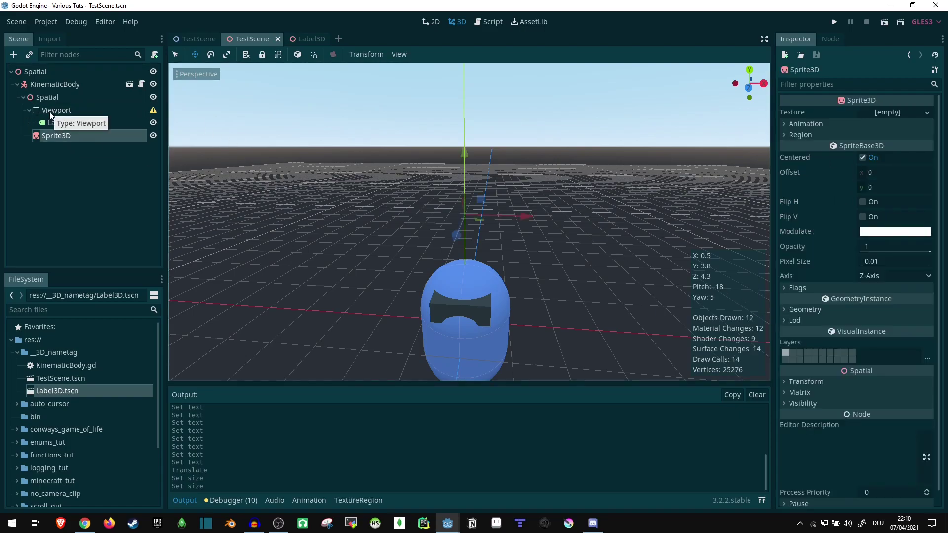
left_click(885, 112)
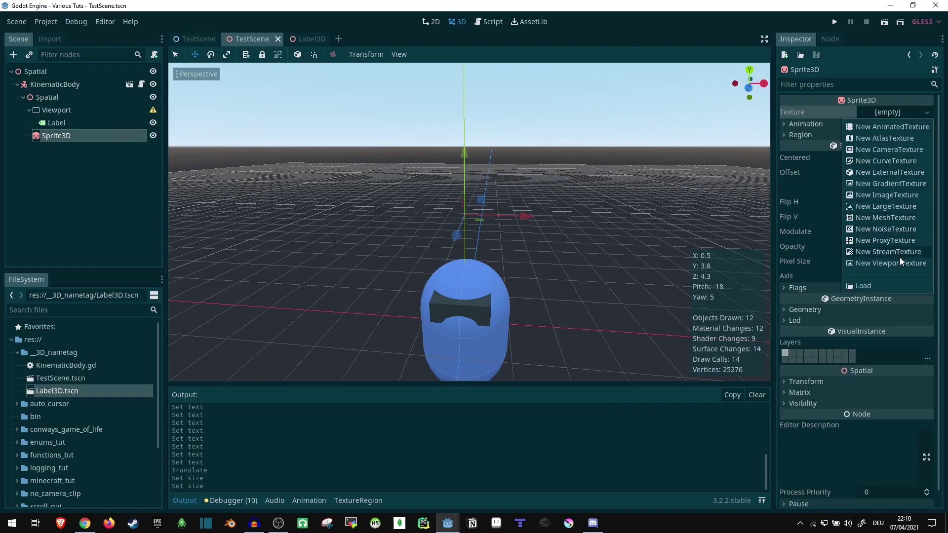
left_click(899, 260)
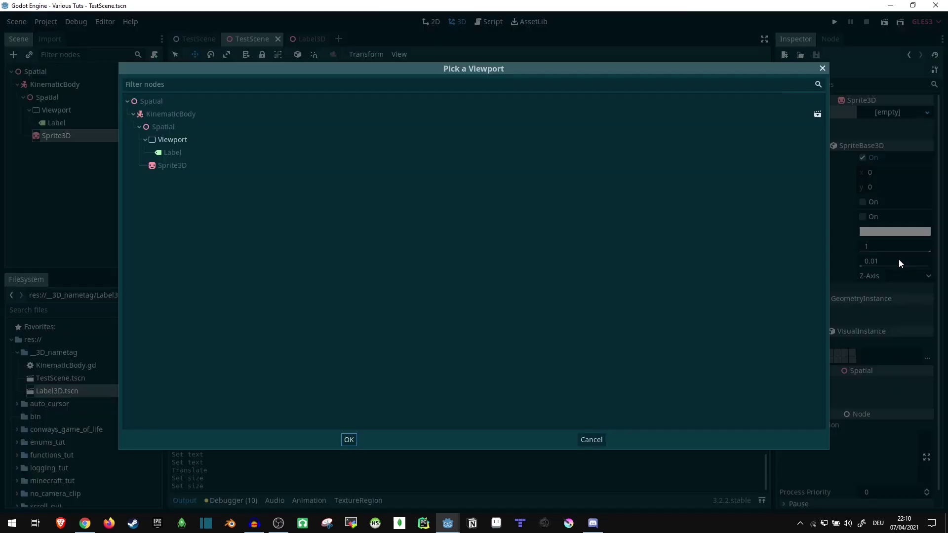
left_click(184, 141)
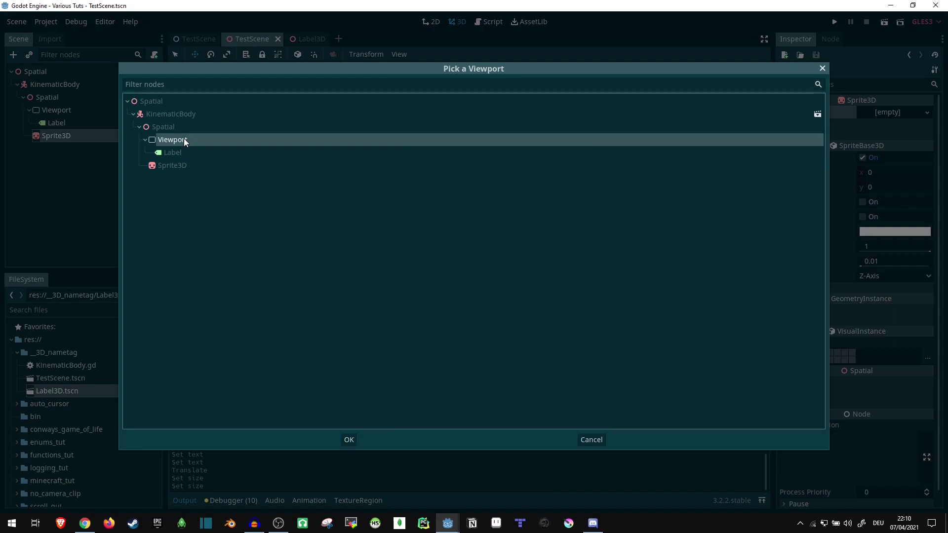
left_click(349, 440)
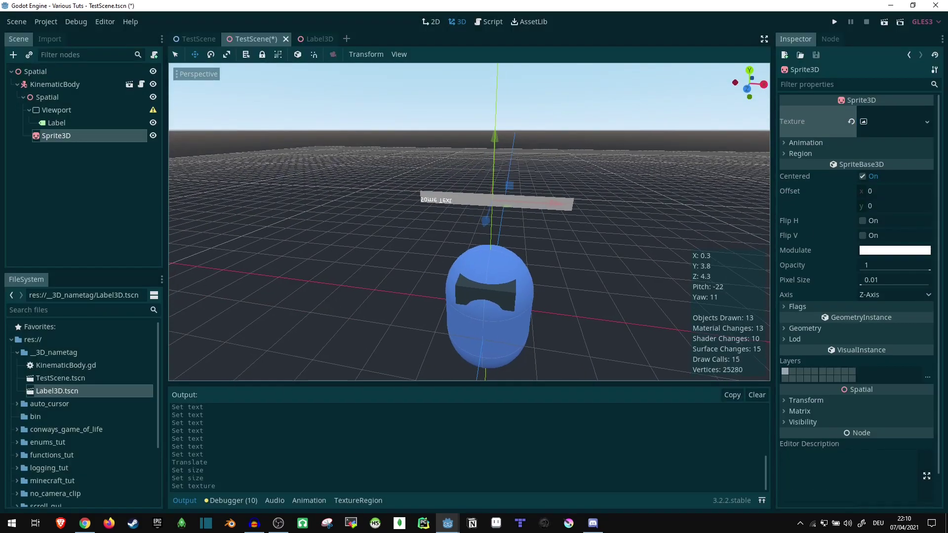
Flip the Sprite3D vertically so its text reads upright.
key("w")
key("a")
right_click_drag(430, 174, 447, 171)
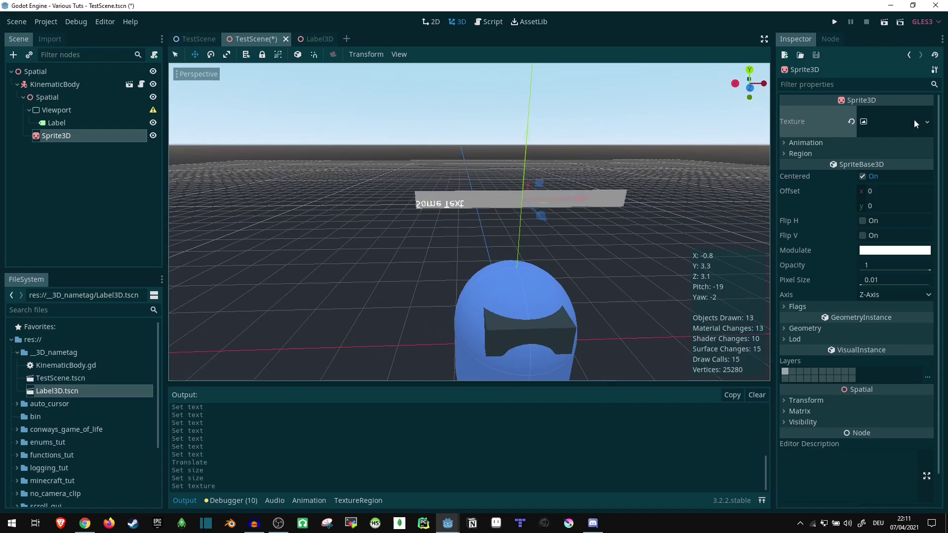
left_click(57, 108)
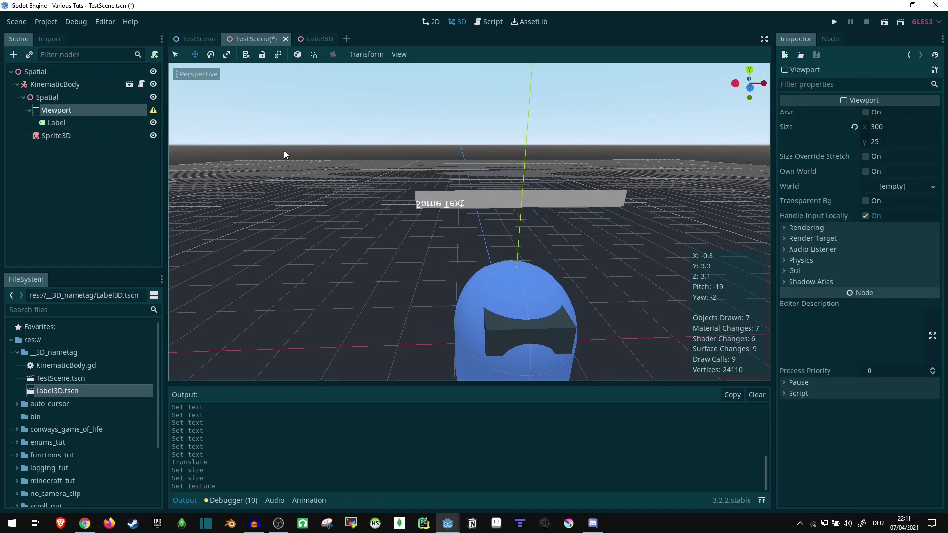
left_click(90, 134)
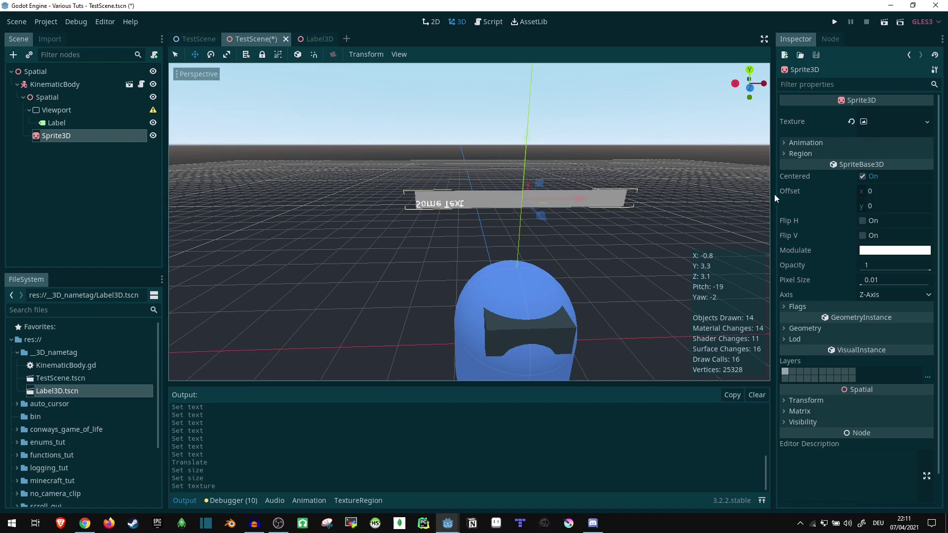
right_click_drag(469, 222, 686, 212)
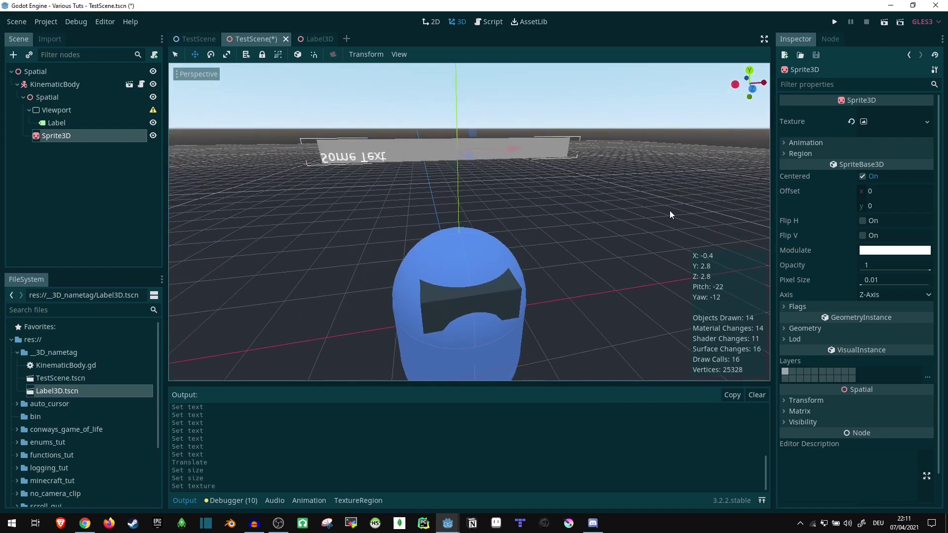
left_click(863, 236)
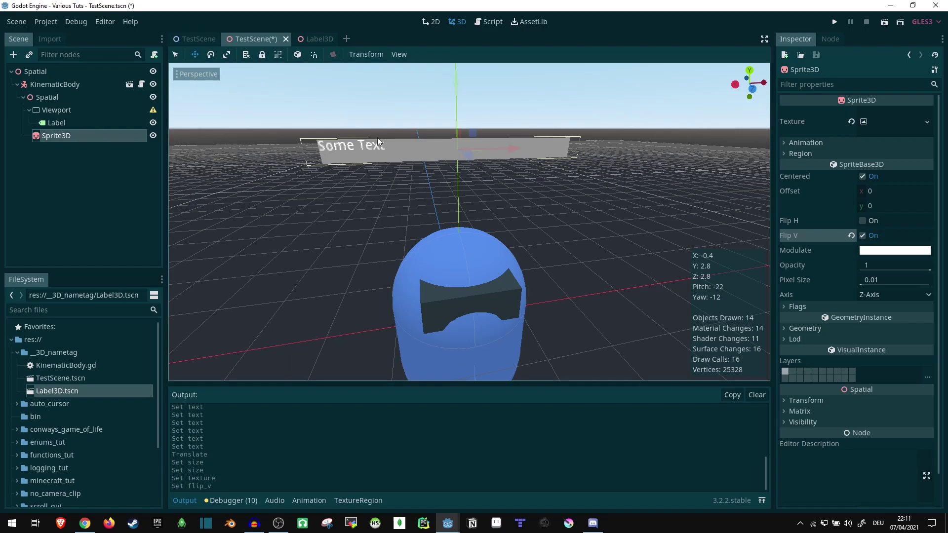
Set the Label's horizontal and vertical alignment to Center.
left_click(57, 123)
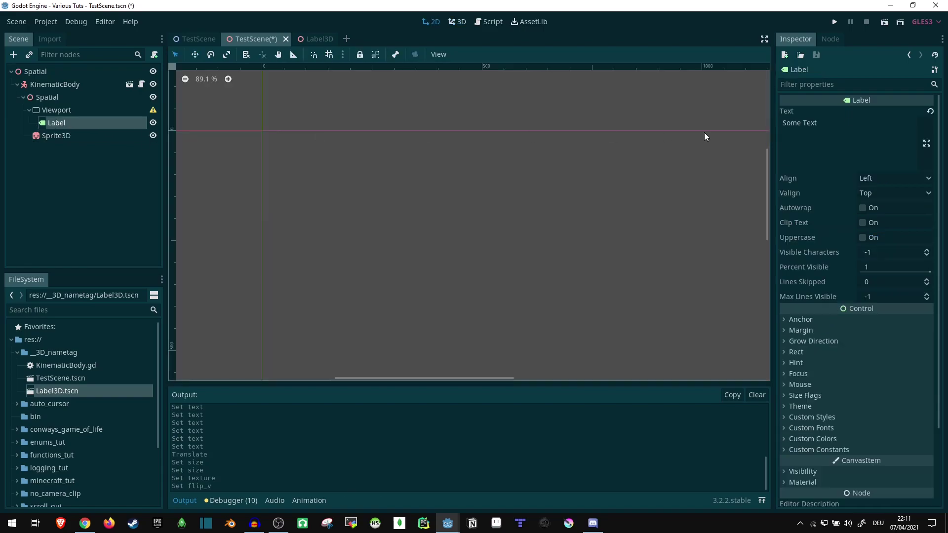
left_click(873, 178)
left_click(887, 205)
left_click(884, 193)
left_click(887, 218)
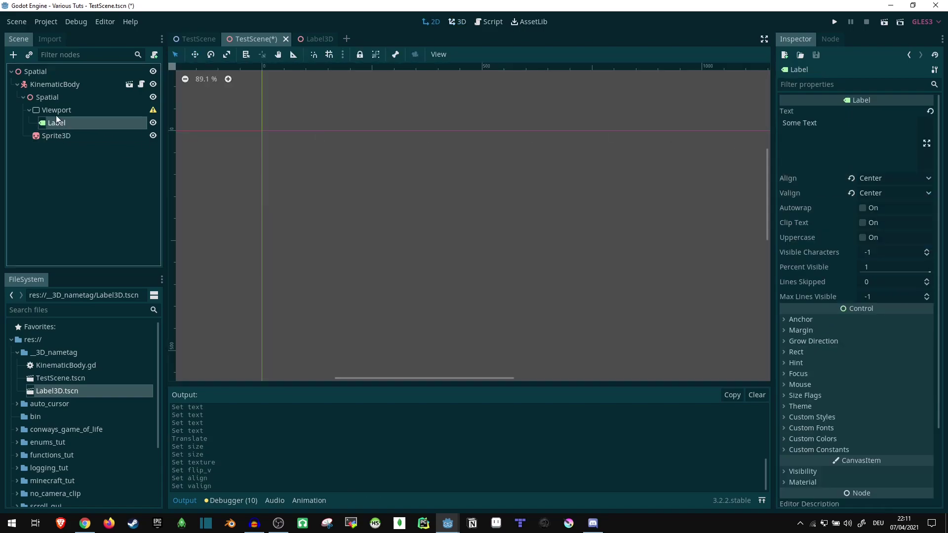
Set the Label's right and bottom anchors to 1, and select the parent Spatial to return to the 3D view.
left_click(821, 321)
left_click(881, 363)
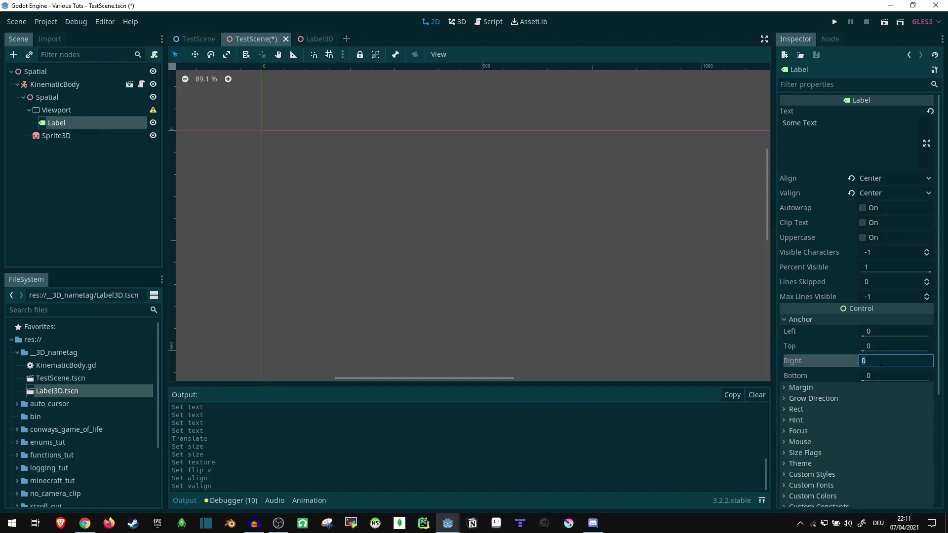
type("1")
left_click(893, 376)
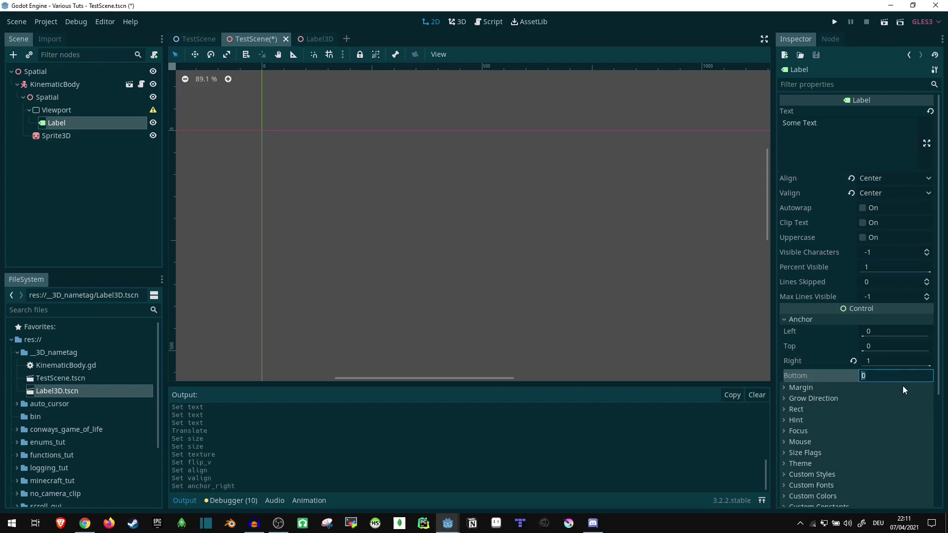
type("1")
key("Return")
left_click(53, 100)
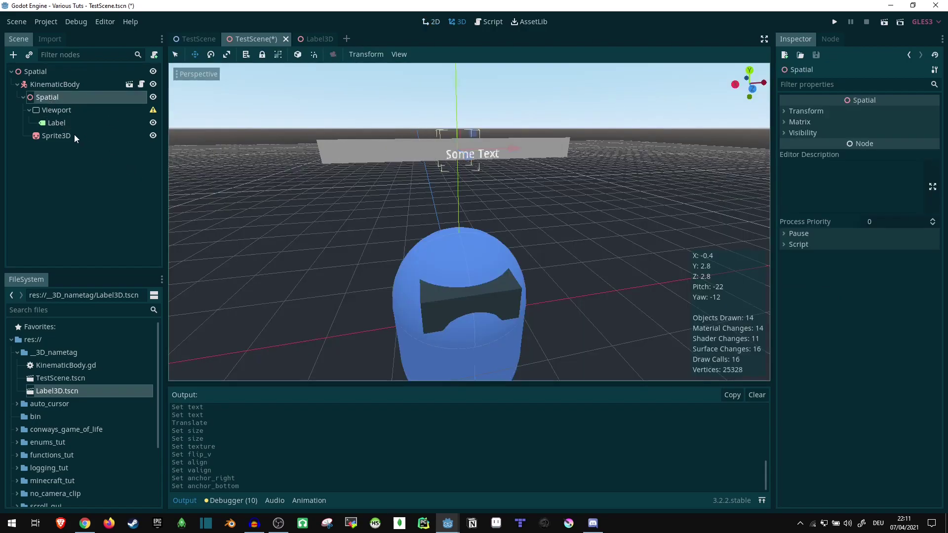
Set the Label's right and bottom margins to 0.
left_click(55, 121)
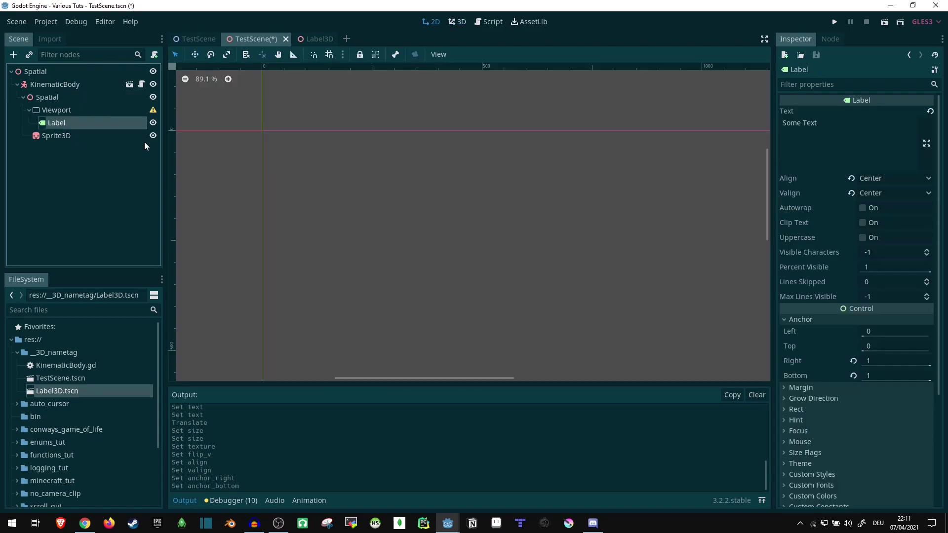
left_click(792, 390)
left_click(878, 424)
type("0")
key("Return")
left_click(873, 444)
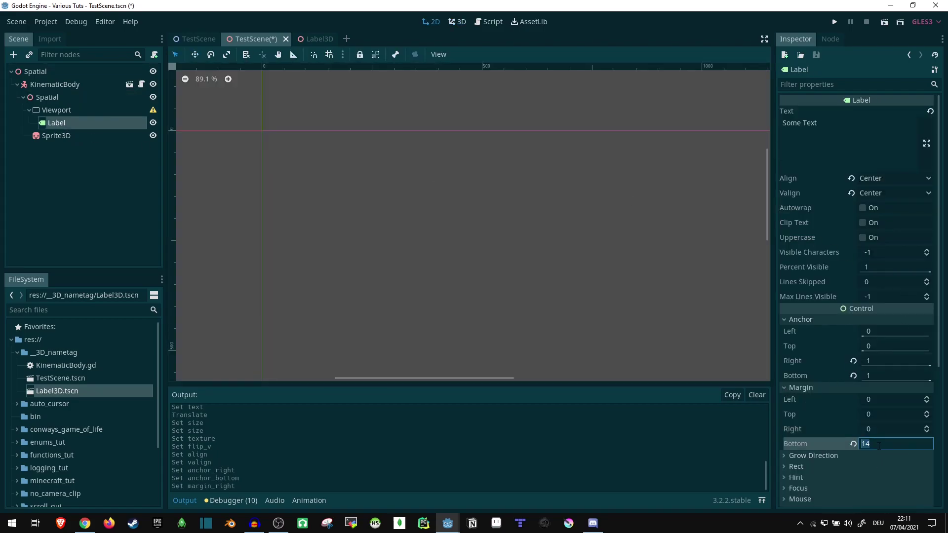
type("0")
key("Return")
Enable the transparent background on the Viewport node and check the name tag in the 3D view.
left_click(95, 97)
right_click_drag(469, 222, 487, 213)
key("w")
key("d")
key("a")
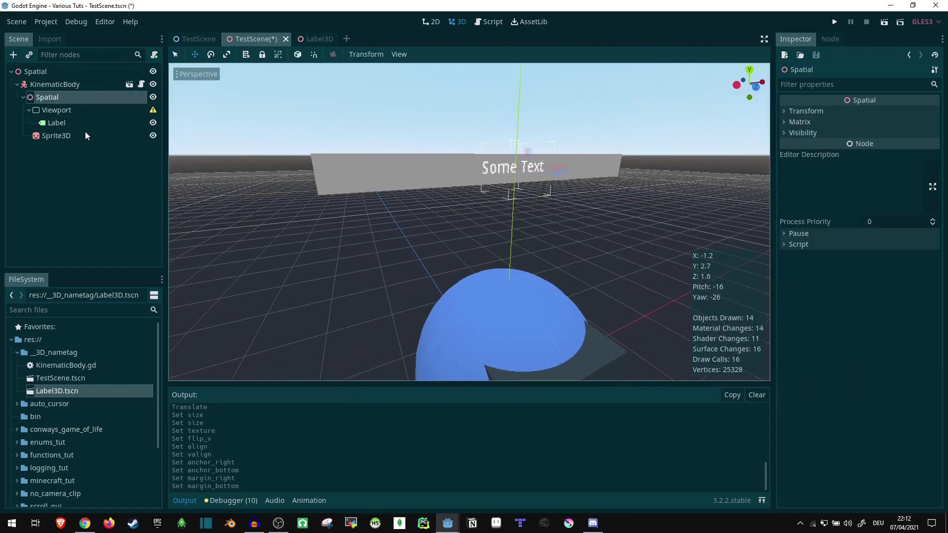
left_click(56, 110)
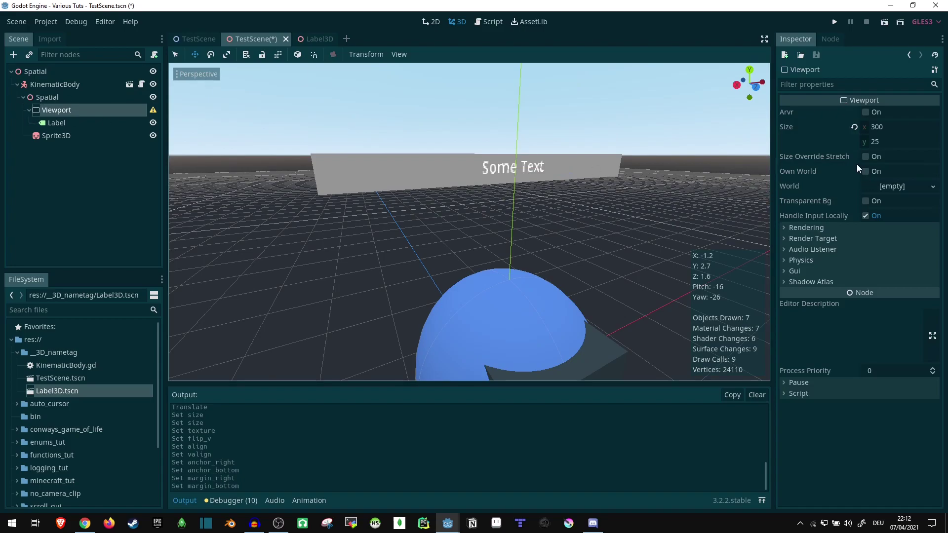
left_click(865, 201)
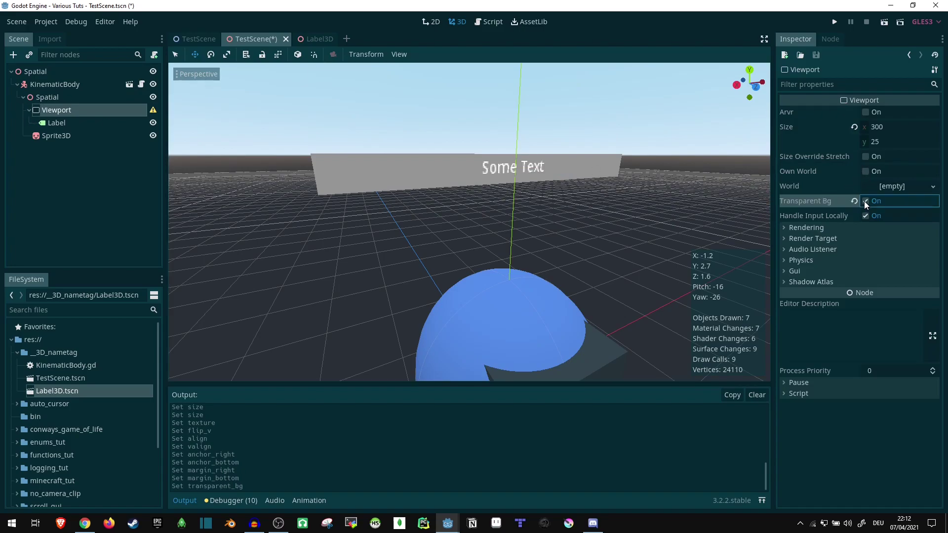
mouse_move(621, 212)
middle_mouse_down()
mouse_move(612, 204)
mouse_move(622, 216)
middle_mouse_up()
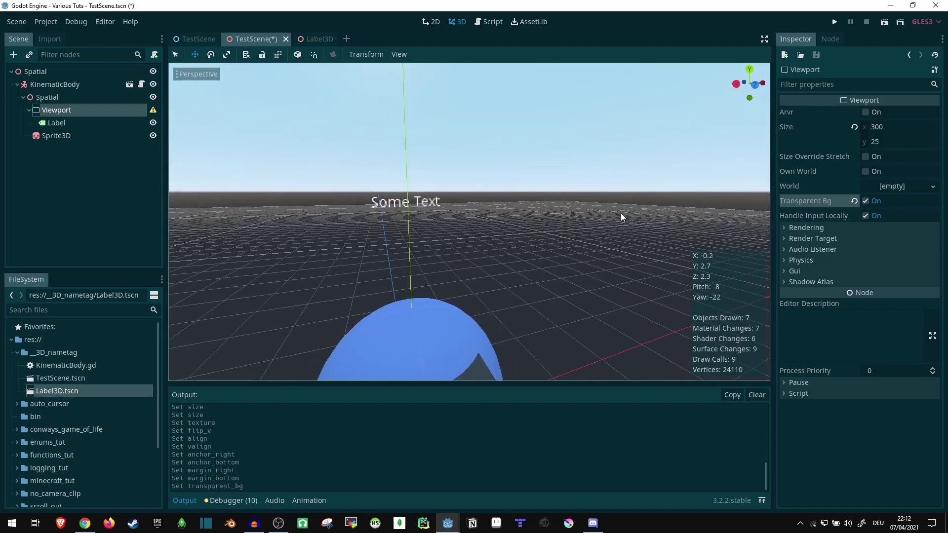
Set the Sprite3D's billboard flag to Y-Billboard and check the text from behind and above.
left_click(48, 136)
left_click(815, 306)
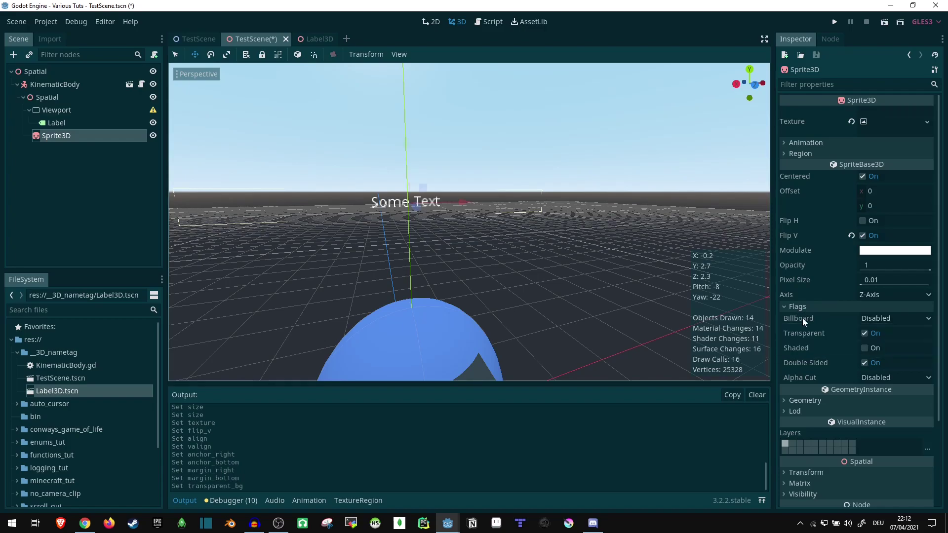
left_click(876, 319)
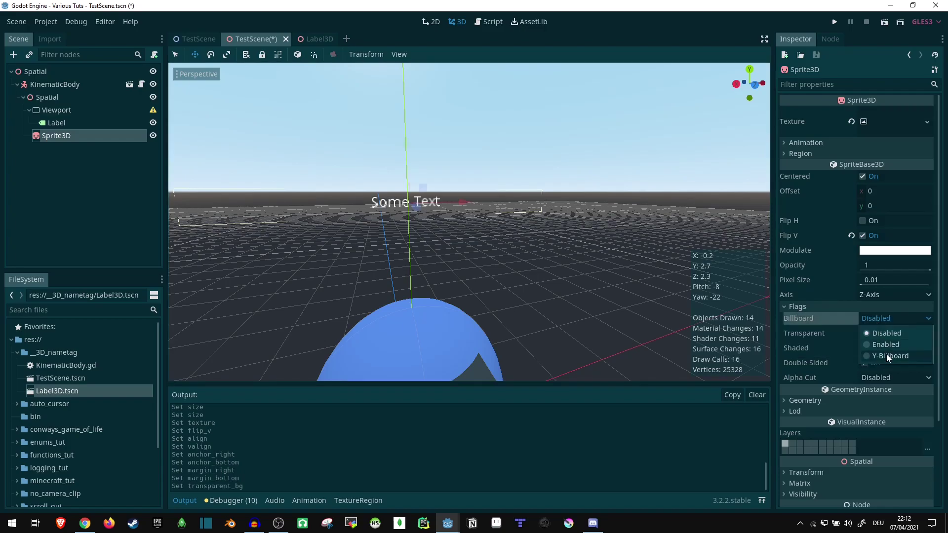
left_click(886, 355)
middle_click_drag(629, 236, 395, 227)
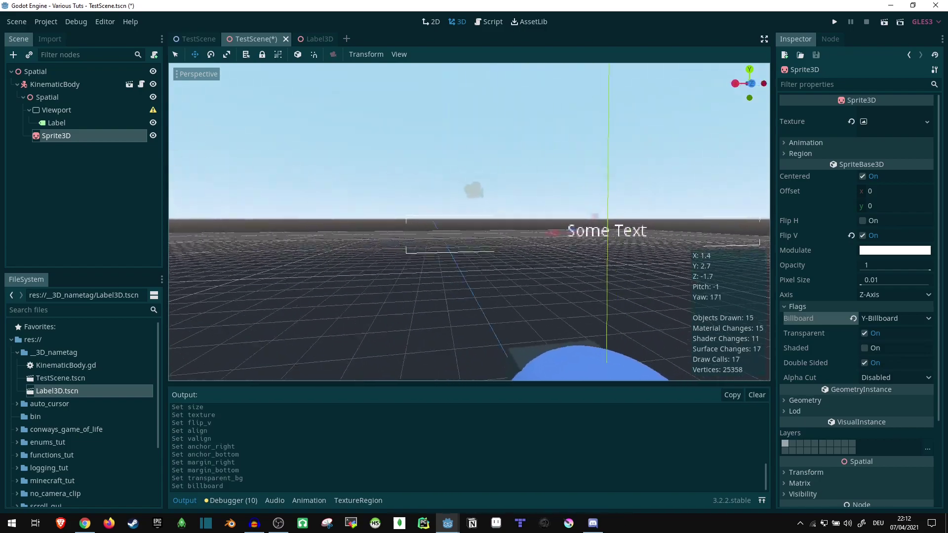
mouse_move(469, 222)
right_mouse_down()
mouse_move(457, 221)
mouse_move(482, 274)
mouse_move(577, 314)
mouse_move(469, 175)
mouse_move(469, 204)
right_mouse_up()
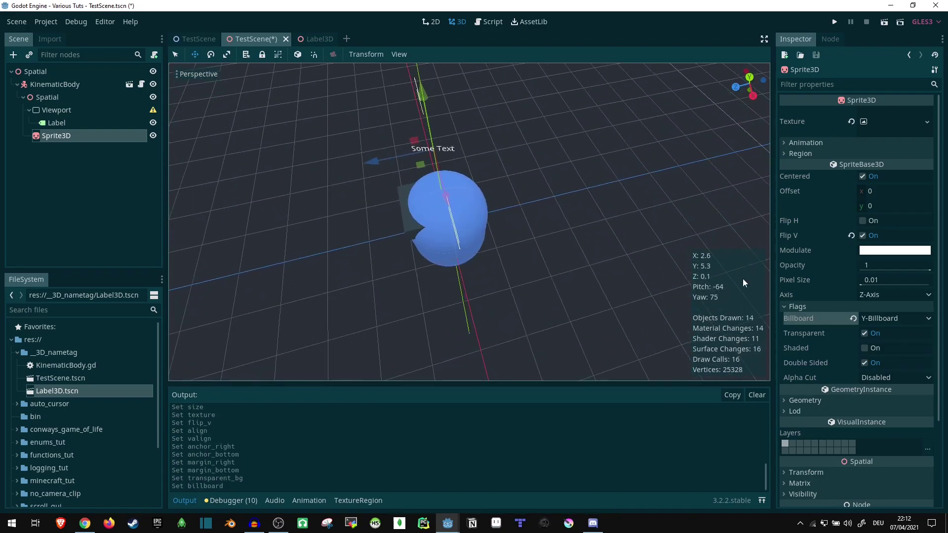
Try the Enabled billboard mode on the Sprite3D and return it to Y-Billboard.
left_click(899, 318)
left_click(890, 344)
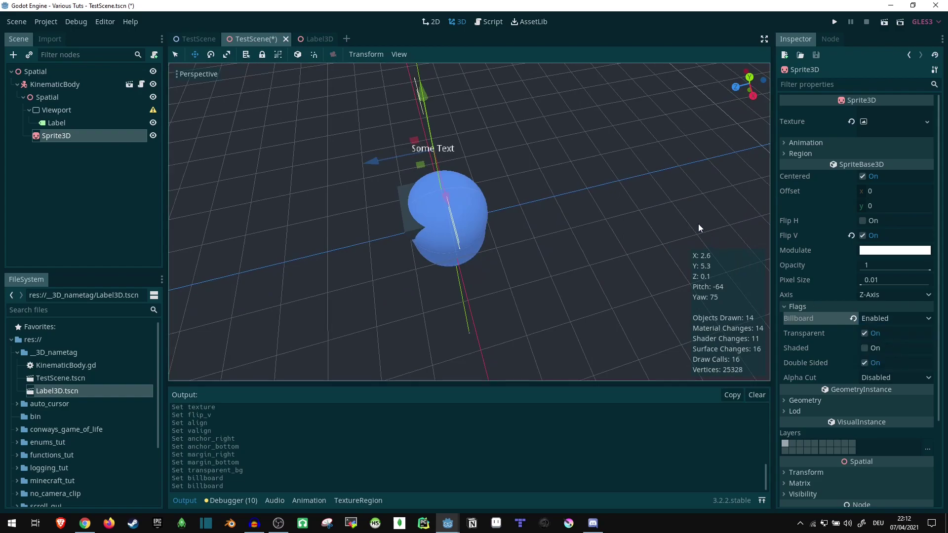
middle_click_drag(698, 224, 745, 153)
left_click(893, 318)
left_click(890, 357)
middle_click_drag(543, 222, 395, 173)
key("s")
right_click_drag(469, 222, 515, 222)
key("w")
key("s")
key("a")
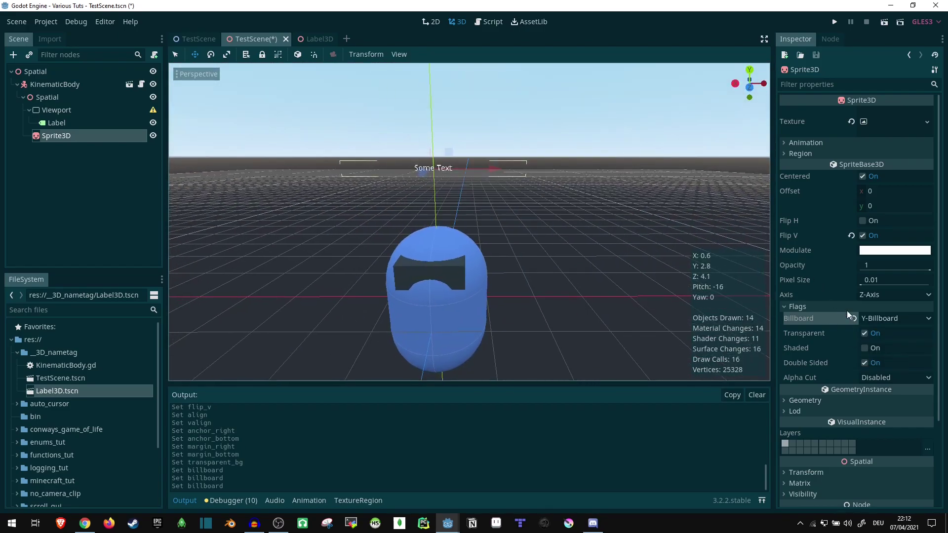
Set the Sprite3D's scale to 3 on both the x and y axes.
scroll(840, 409, "down", 3)
left_click(807, 365)
left_click(823, 440)
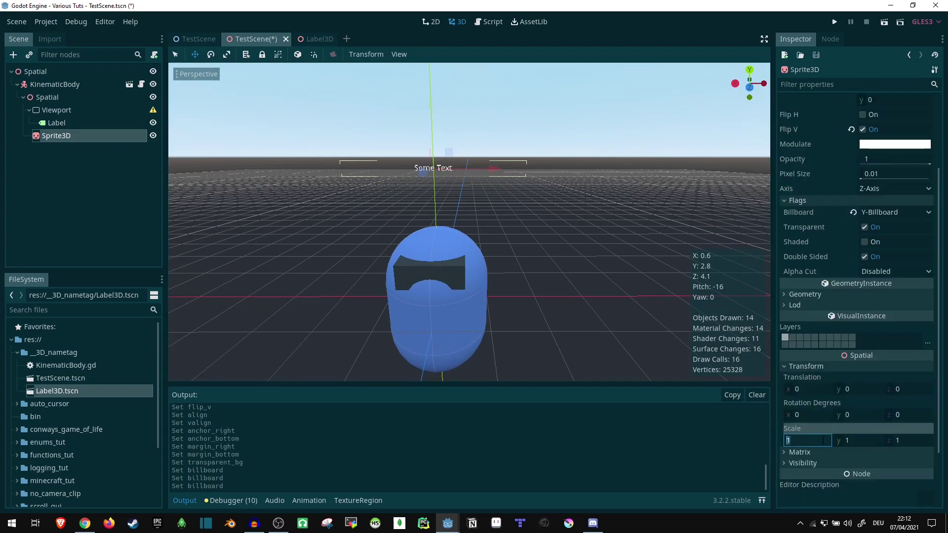
type("3")
key("Tab")
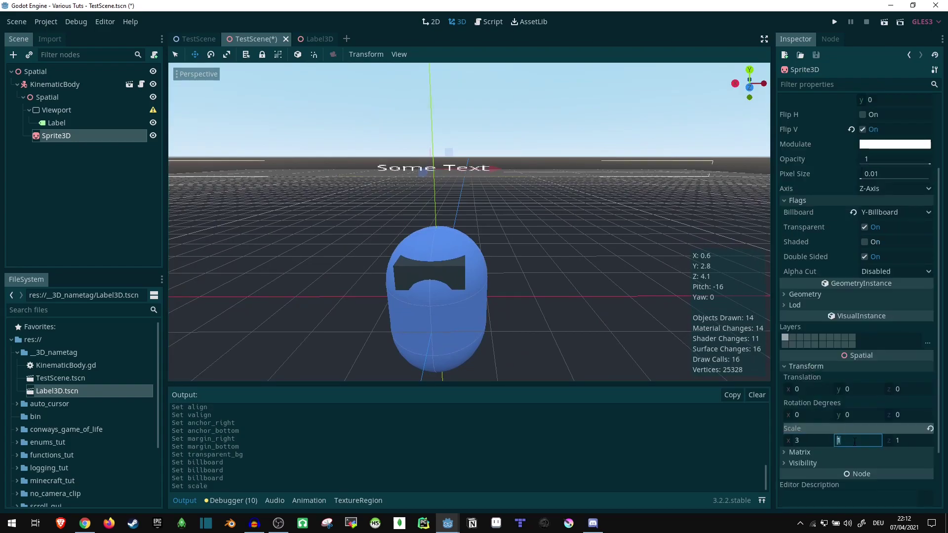
type("3")
key("Return")
Change the Sprite3D's modulate color to a bright orange.
left_click(552, 256)
right_click_drag(551, 256, 552, 256)
key("a")
key("w")
left_click(863, 144)
left_click(853, 36)
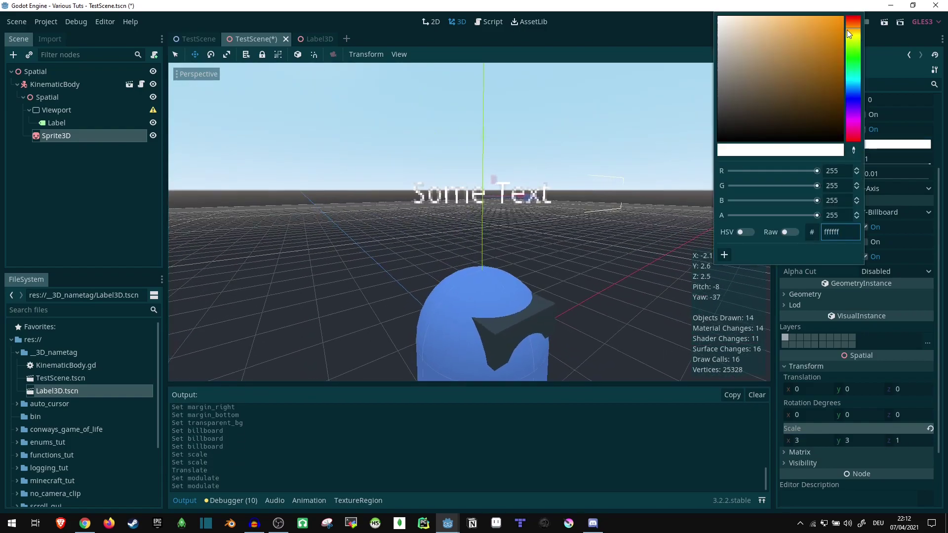
left_click_drag(838, 22, 874, 2)
left_click(657, 264)
Run the current scene to check the name tag above the player, and close the game.
middle_click_drag(656, 264, 758, 258)
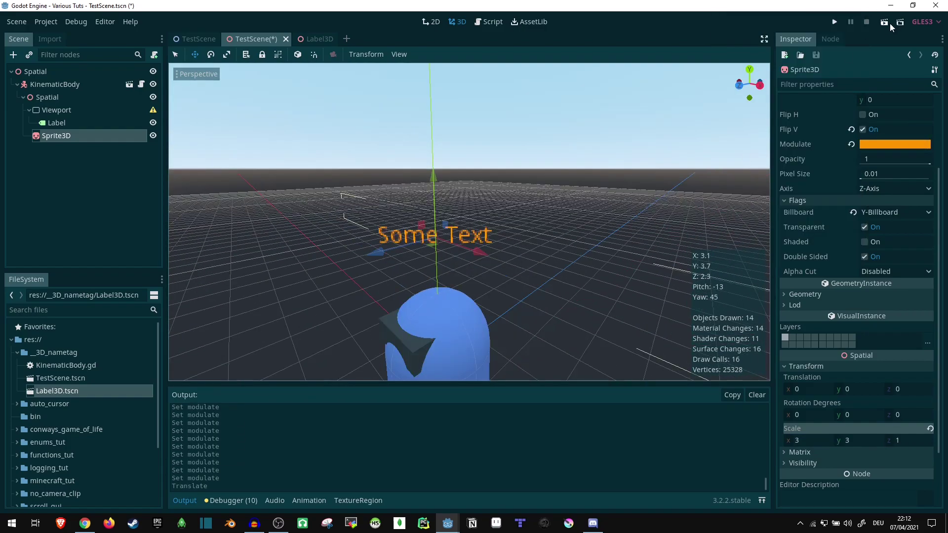
left_click(889, 23)
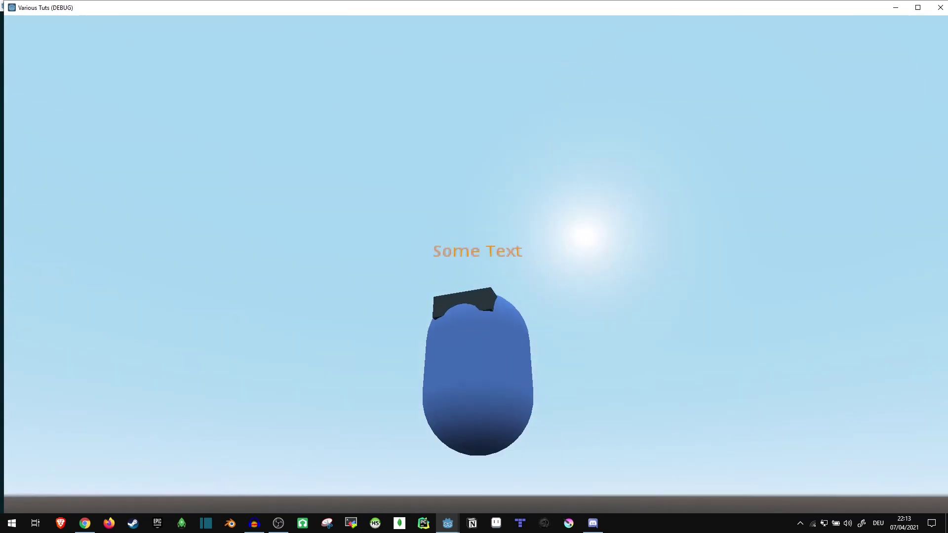
key("Escape")
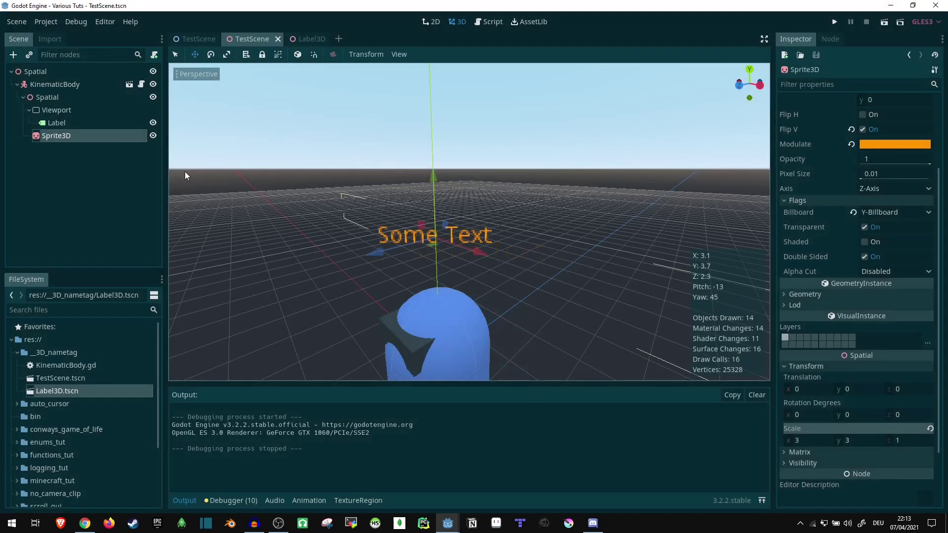
left_click(56, 110)
left_click(64, 131)
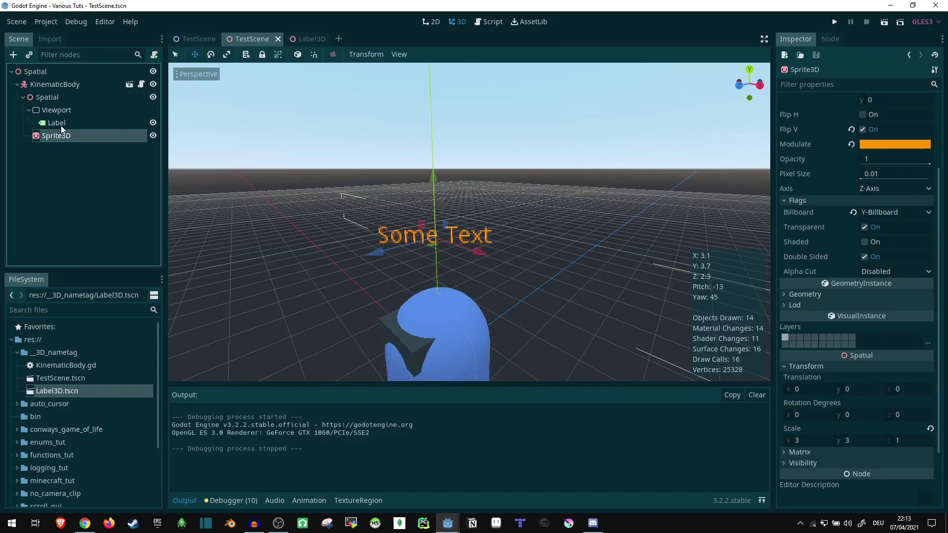
left_click(47, 97)
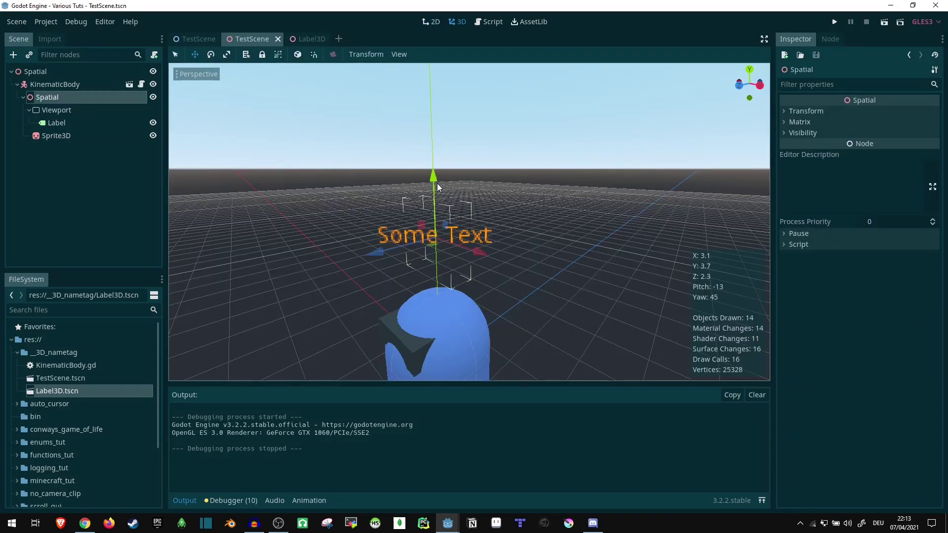
middle_click_drag(488, 179, 459, 184)
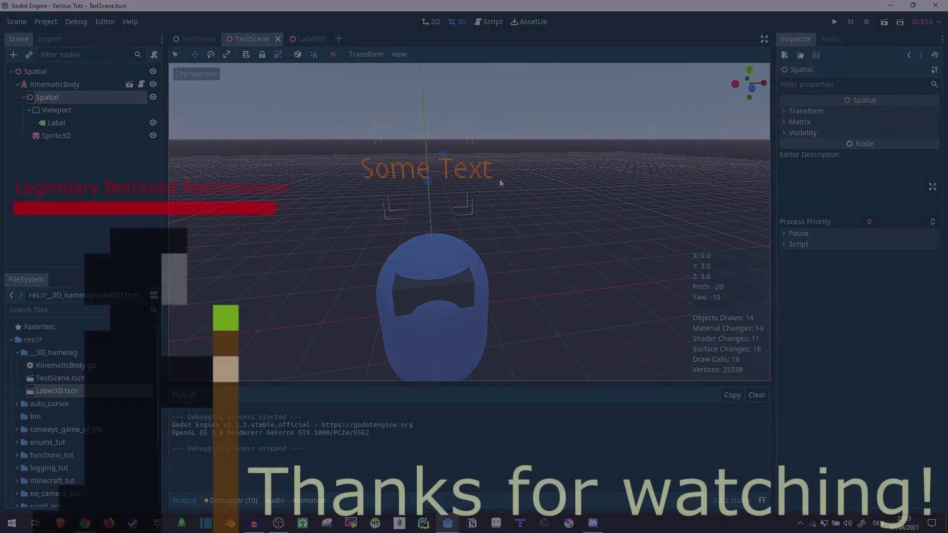